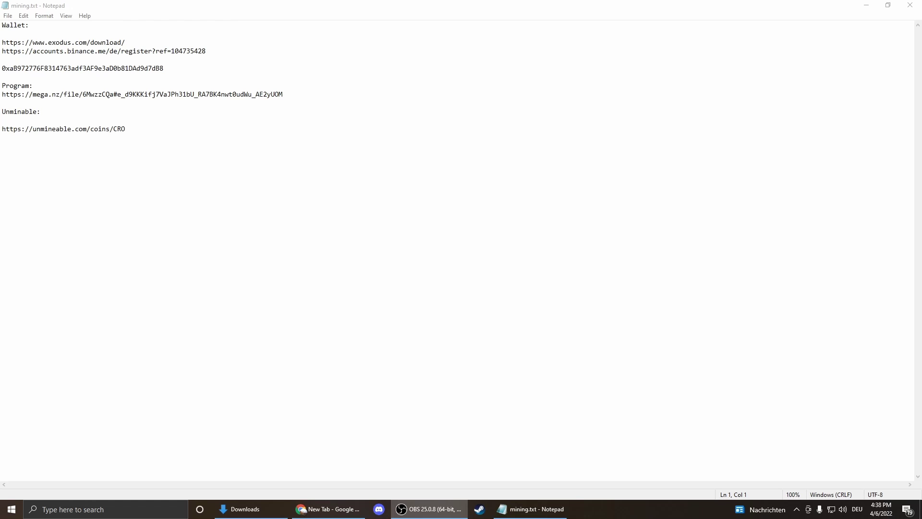
Remove the old wallet address line from mining.txt, keeping the Exodus and Binance links.
{"action": "left_click", "coordinate": [150, 36]}
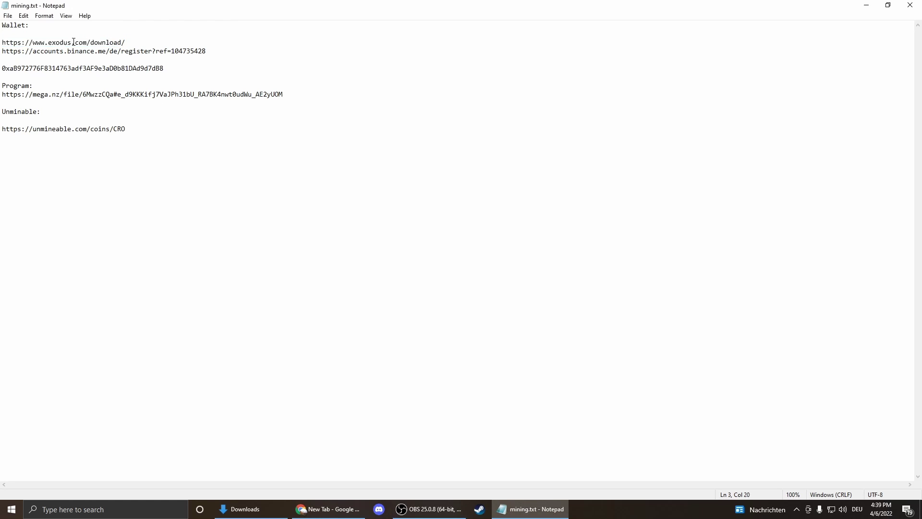
{"action": "triple_click", "coordinate": [147, 44]}
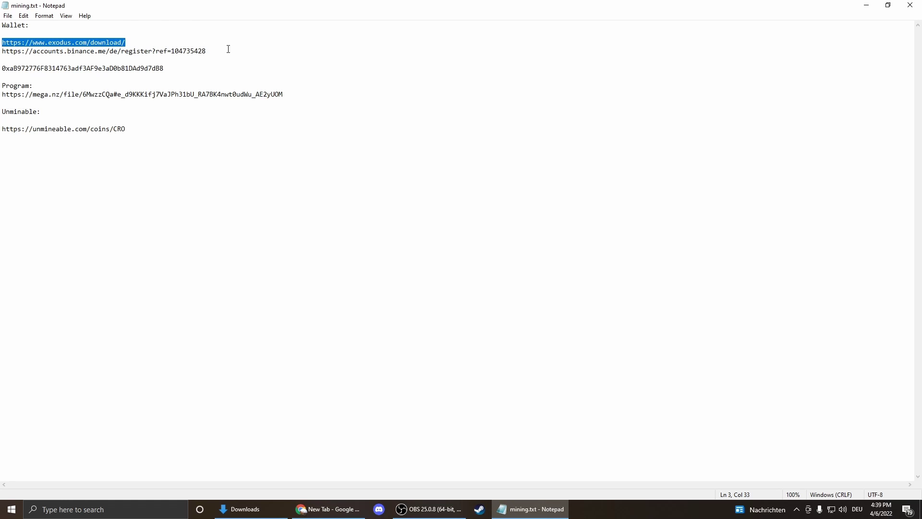
{"action": "left_click_drag", "start_coordinate": [245, 52], "coordinate": [87, 54]}
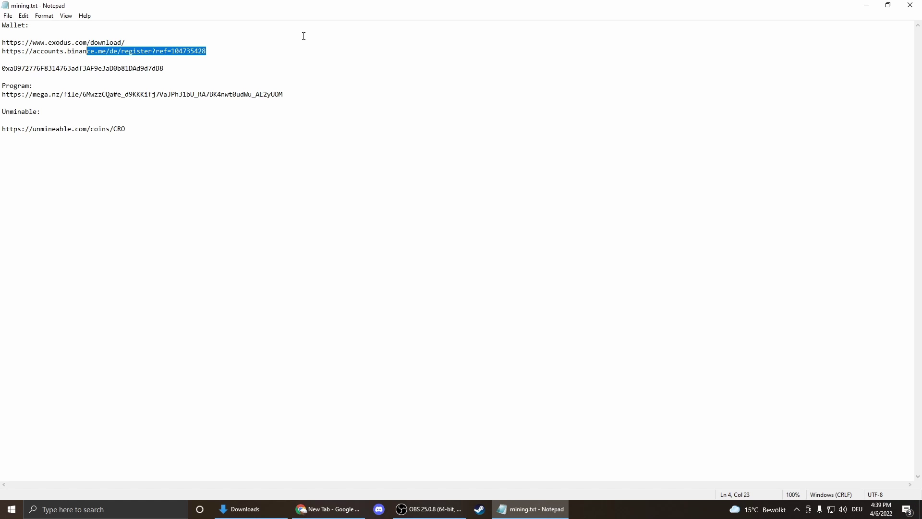
{"action": "left_click_drag", "start_coordinate": [166, 68], "coordinate": [2, 69]}
{"action": "key", "text": "BackSpace"}
{"action": "key", "text": "BackSpace"}
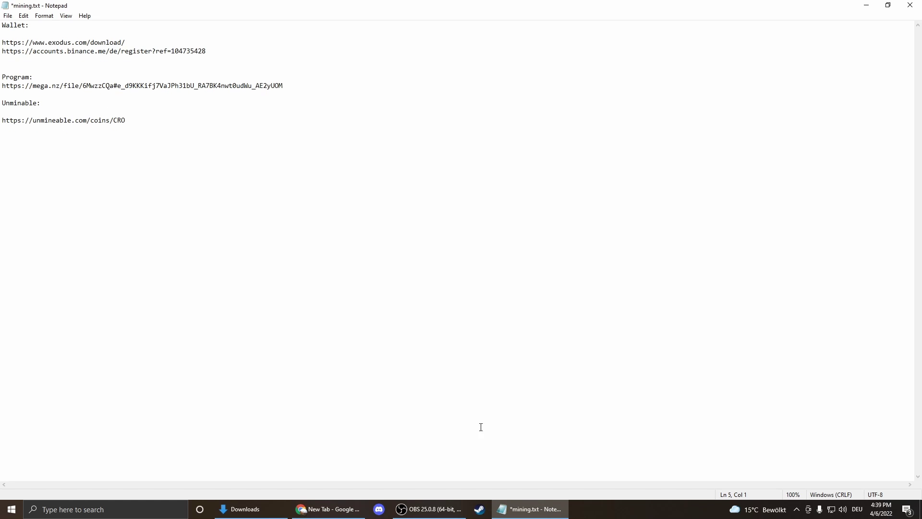
Copy the Exodus link from mining.txt and load exodus.com/download in Chrome.
{"action": "left_click", "coordinate": [339, 510]}
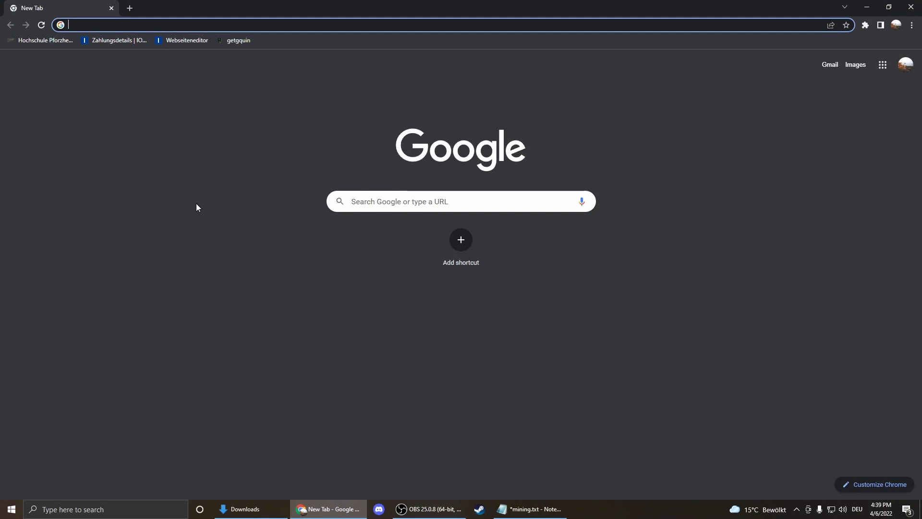
{"action": "left_click", "coordinate": [336, 508]}
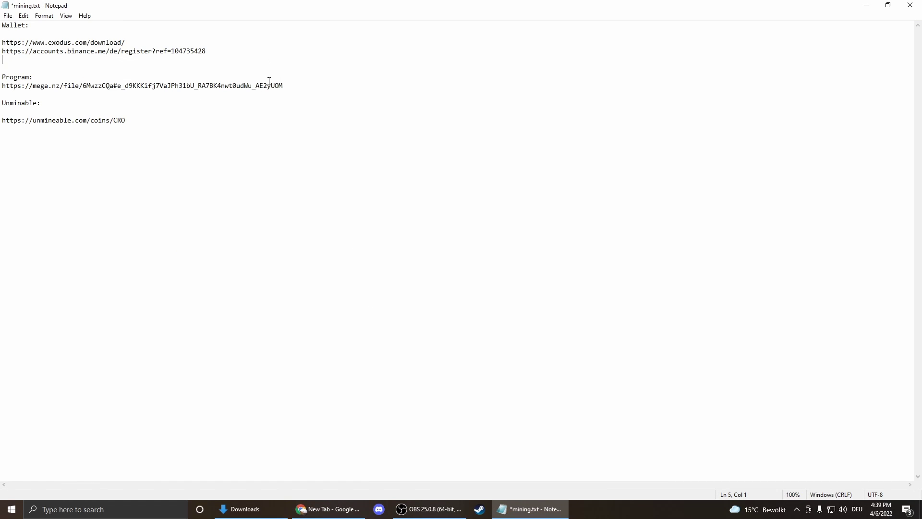
{"action": "left_click_drag", "start_coordinate": [134, 42], "coordinate": [2, 41]}
{"action": "key", "text": "ctrl+c"}
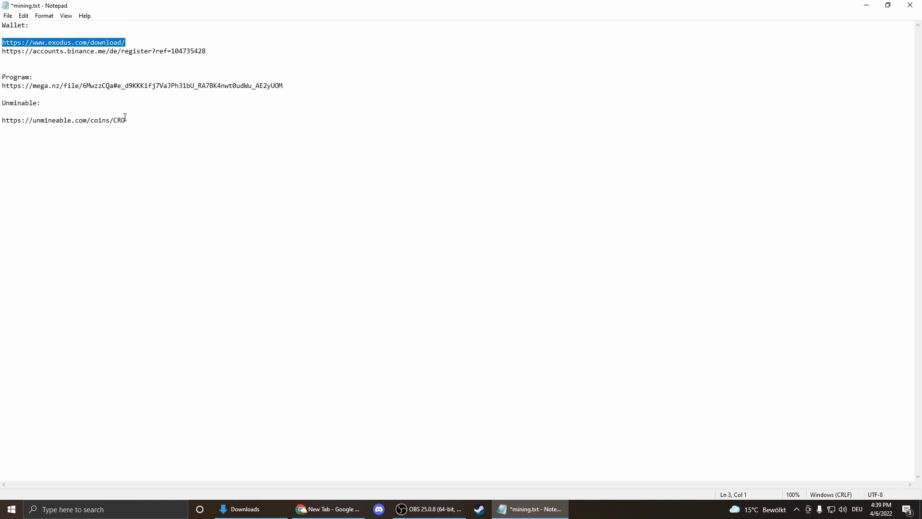
{"action": "left_click", "coordinate": [328, 509]}
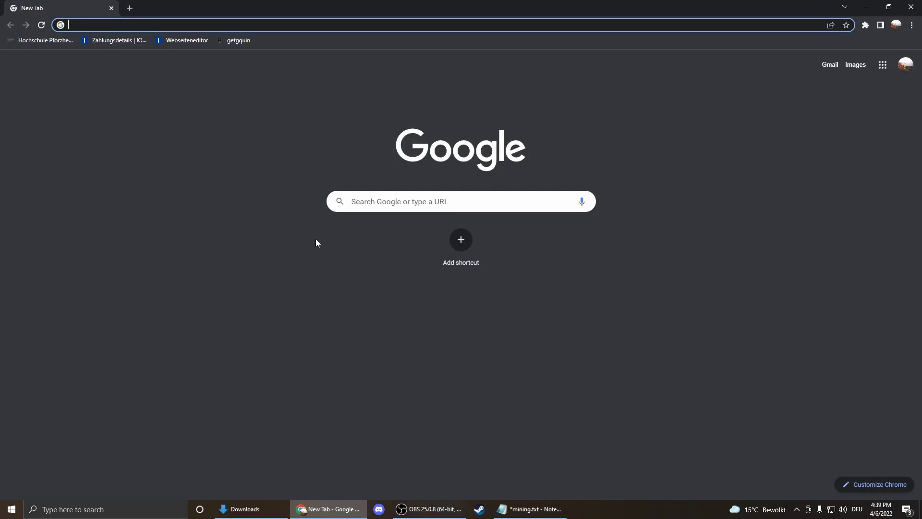
{"action": "key", "text": "ctrl+v"}
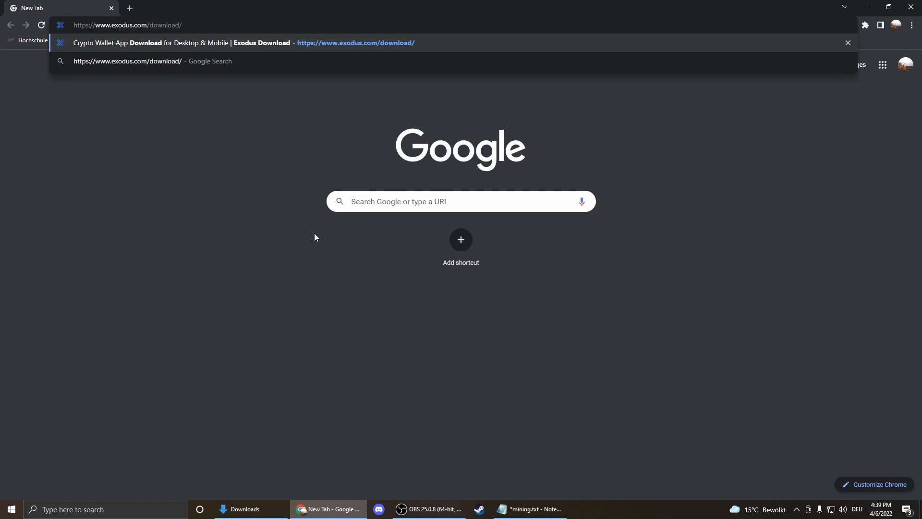
{"action": "key", "text": "Return"}
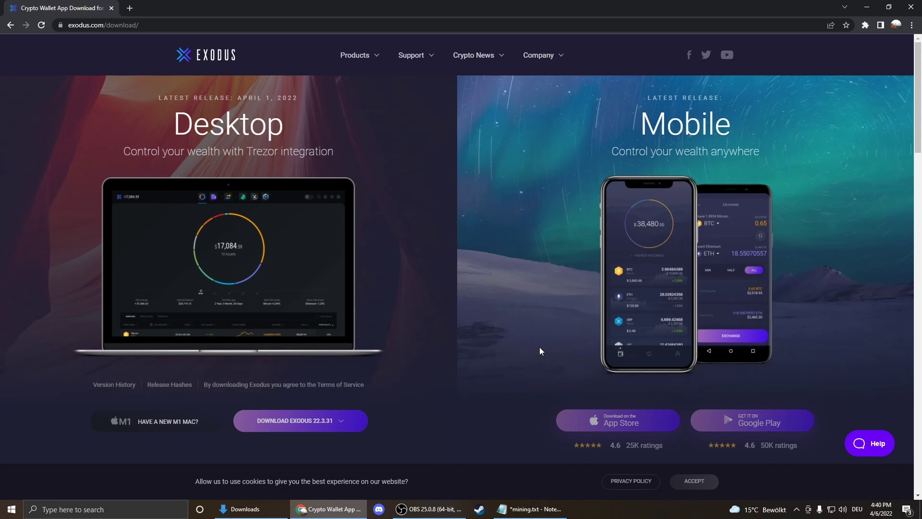
Launch Exodus, unlock it with the wallet password, and postpone the update notice.
{"action": "key", "text": "super"}
{"action": "type", "text": "ex"}
{"action": "key", "text": "Return"}
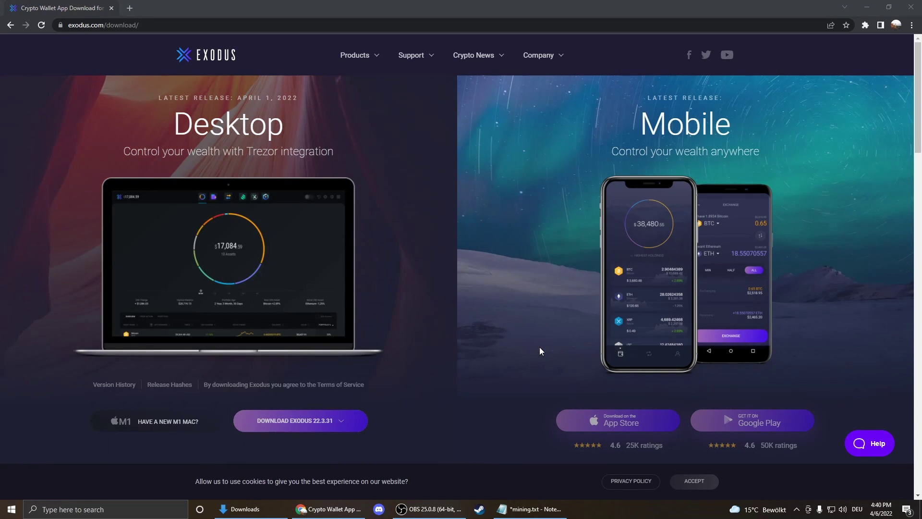
{"action": "type", "text": "•••"}
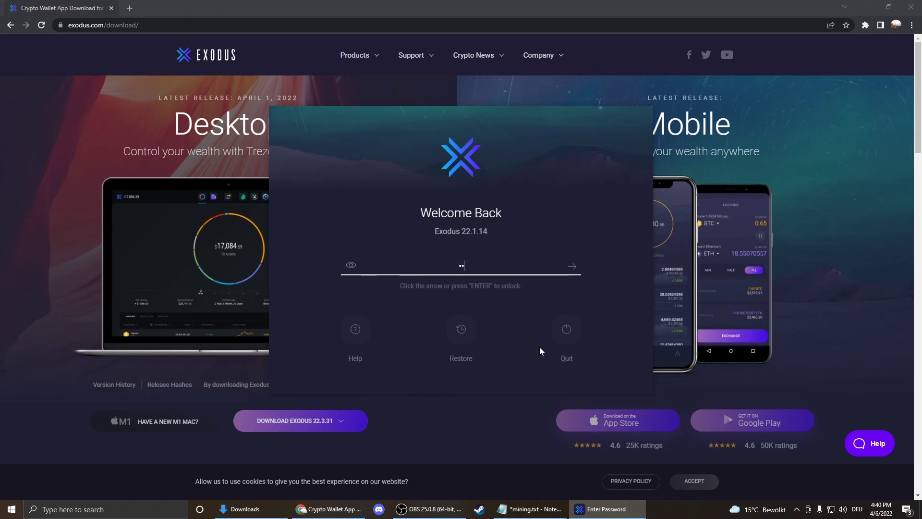
{"action": "type", "text": "••••••"}
{"action": "key", "text": "Return"}
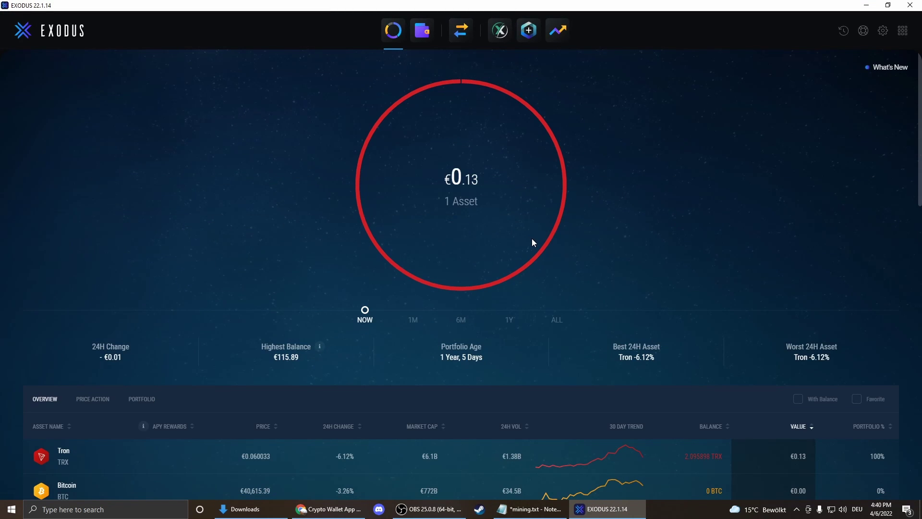
{"action": "left_click", "coordinate": [394, 319]}
Find Crypto.com Coin in the Exodus wallet and copy its ETH Network receive address.
{"action": "left_click", "coordinate": [426, 36]}
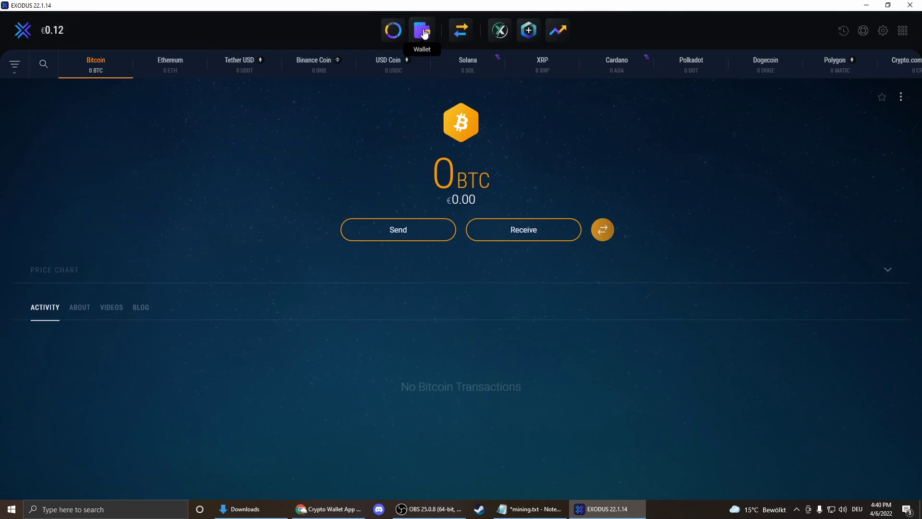
{"action": "left_click", "coordinate": [43, 69]}
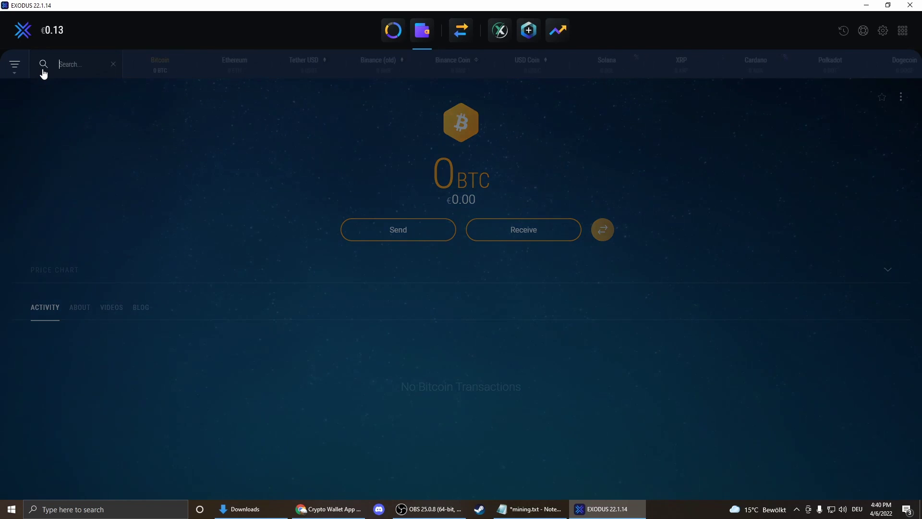
{"action": "type", "text": "cr"}
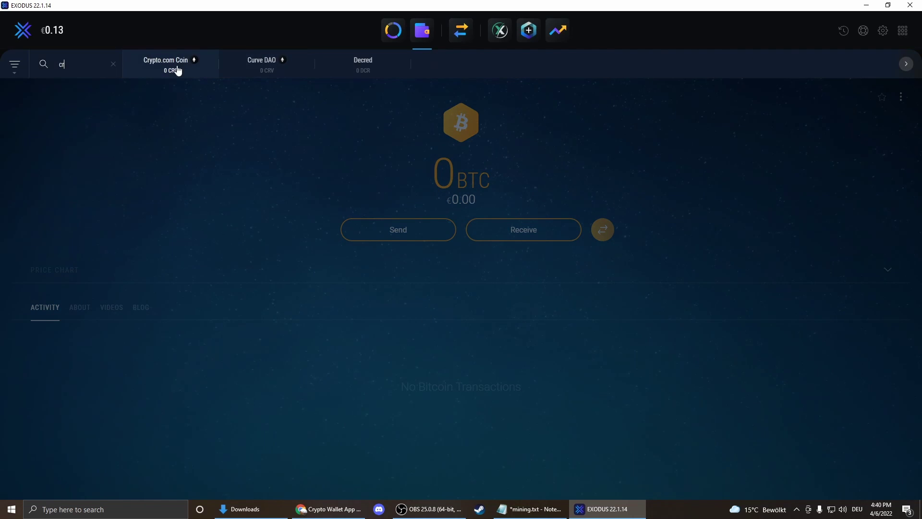
{"action": "left_click", "coordinate": [176, 68]}
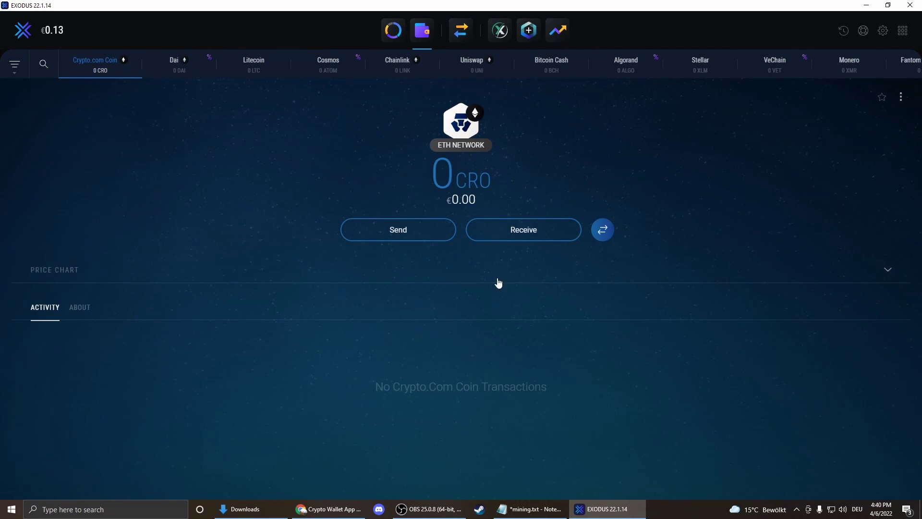
{"action": "left_click", "coordinate": [515, 233]}
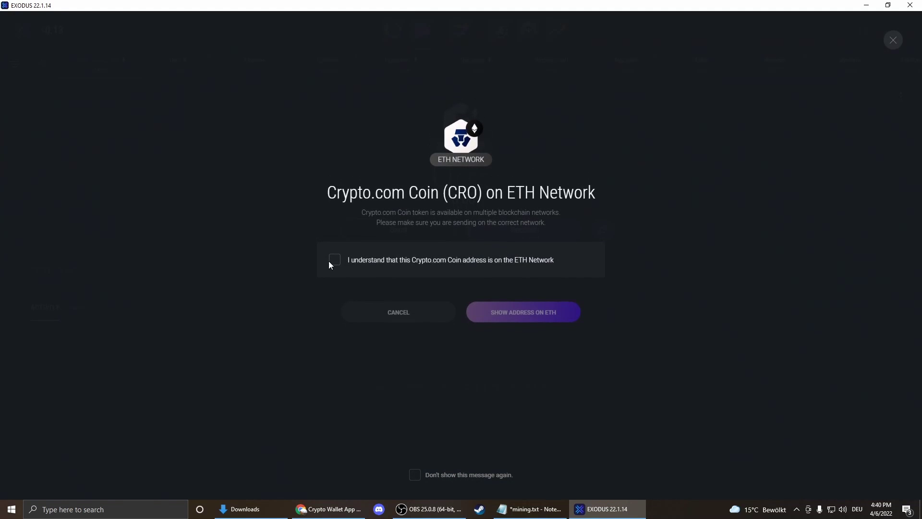
{"action": "left_click", "coordinate": [335, 262]}
{"action": "left_click", "coordinate": [530, 315]}
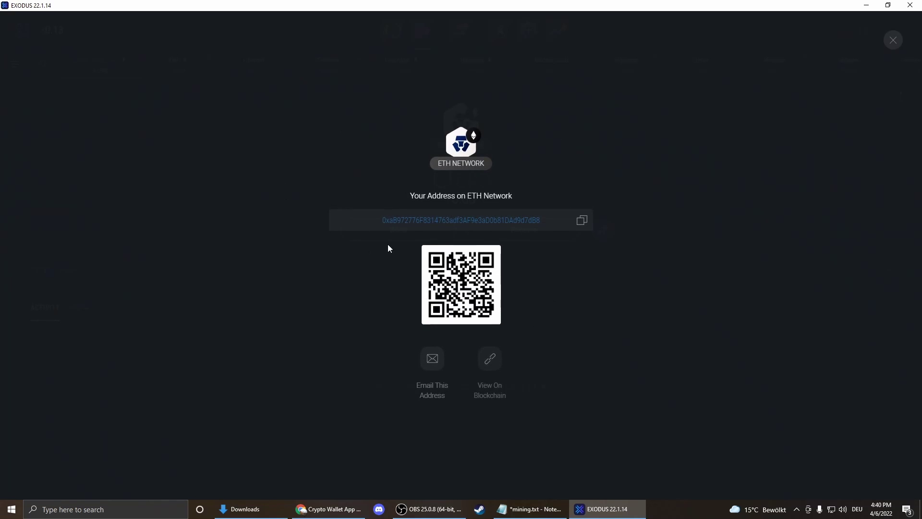
{"action": "left_click", "coordinate": [581, 221]}
Paste the CRO address into mining.txt below the Binance link, then select the mega.nz link.
{"action": "left_click", "coordinate": [529, 508]}
{"action": "left_click", "coordinate": [260, 86]}
{"action": "left_click", "coordinate": [221, 63]}
{"action": "key", "text": "Return"}
{"action": "key", "text": "ctrl+v"}
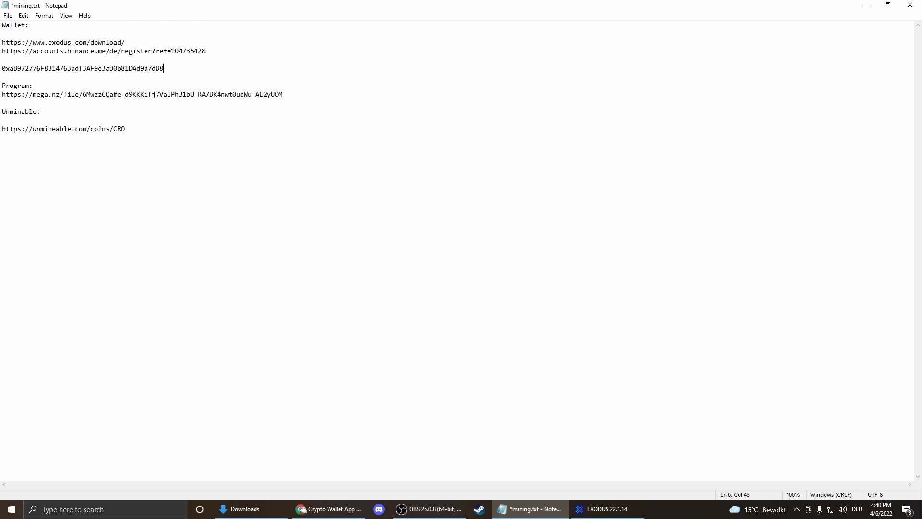
{"action": "left_click", "coordinate": [293, 141]}
{"action": "left_click", "coordinate": [287, 95]}
{"action": "key", "text": "shift+Home"}
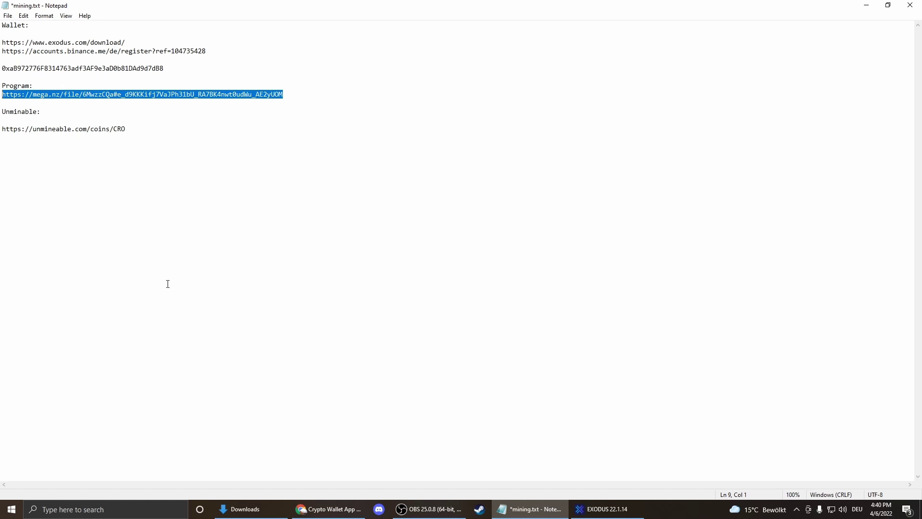
Open the mega.nz link for crypto.com.zip in a new Chrome tab.
{"action": "left_click", "coordinate": [328, 509]}
{"action": "left_click", "coordinate": [144, 7]}
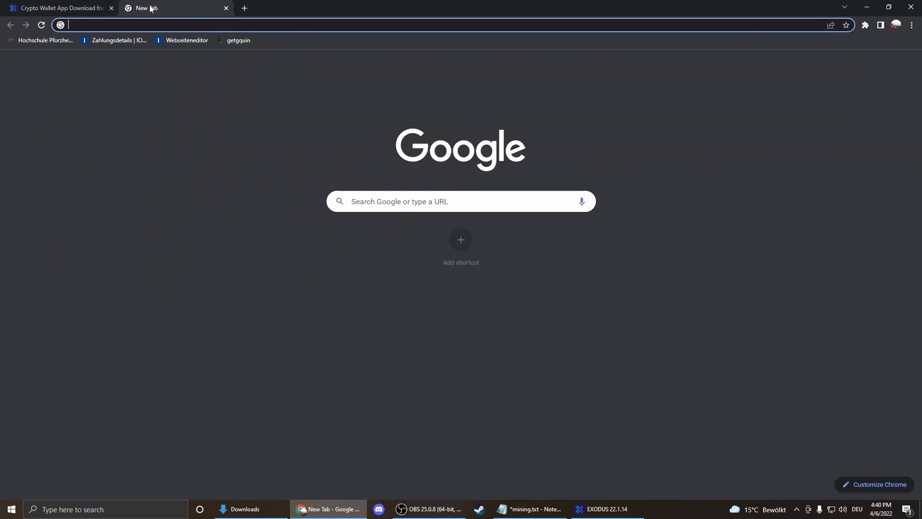
{"action": "key", "text": "ctrl+v"}
{"action": "key", "text": "Return"}
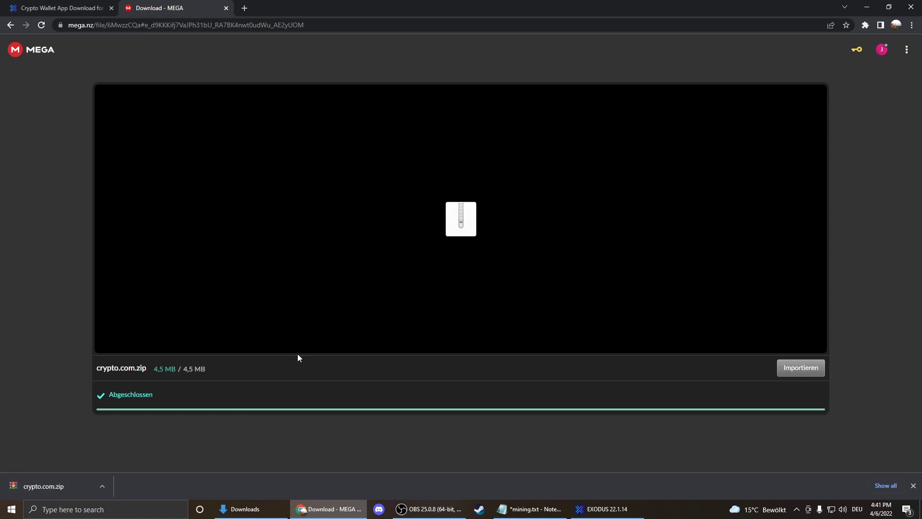
Extract crypto.com.zip in Downloads with default settings and open the crypto.com folder.
{"action": "left_click", "coordinate": [263, 512]}
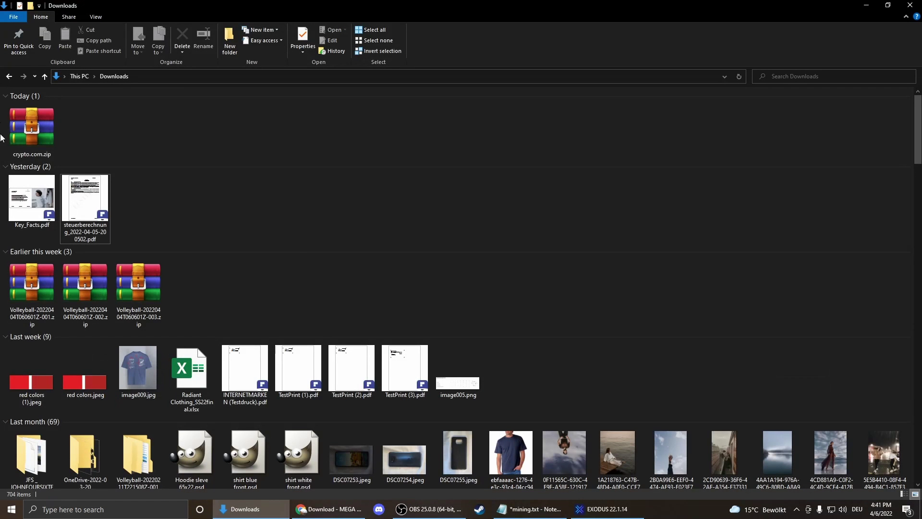
{"action": "right_click", "coordinate": [37, 140]}
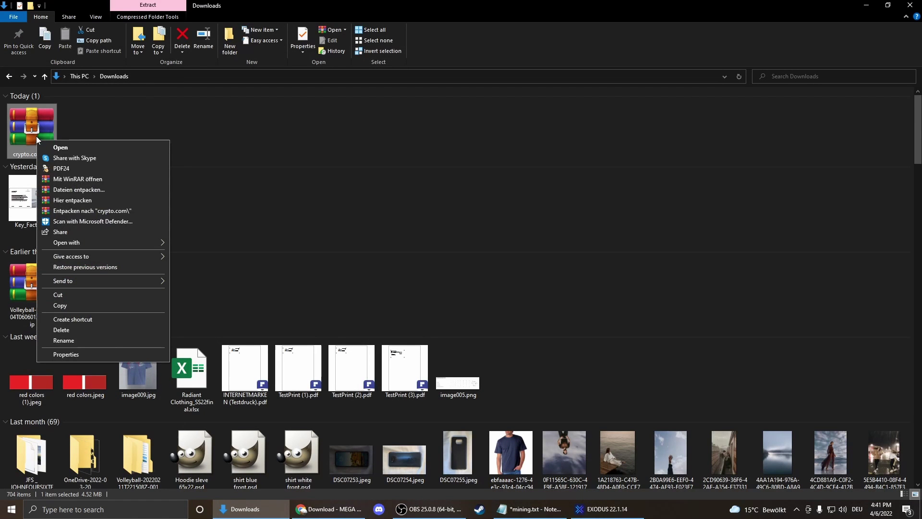
{"action": "left_click", "coordinate": [119, 190]}
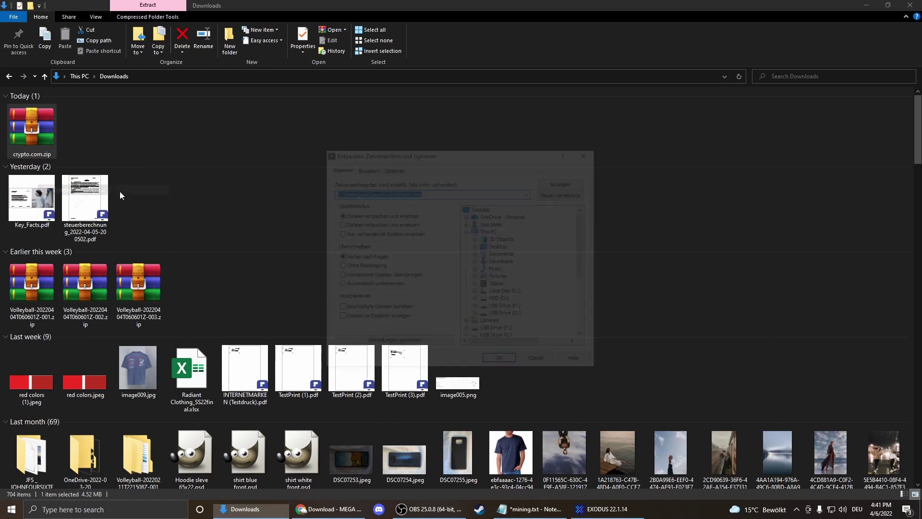
{"action": "left_click", "coordinate": [500, 363]}
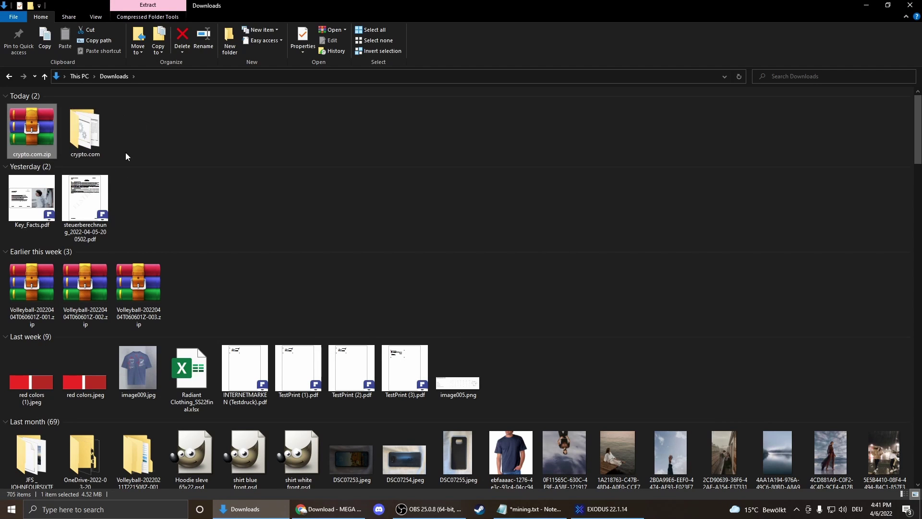
{"action": "double_click", "coordinate": [86, 138]}
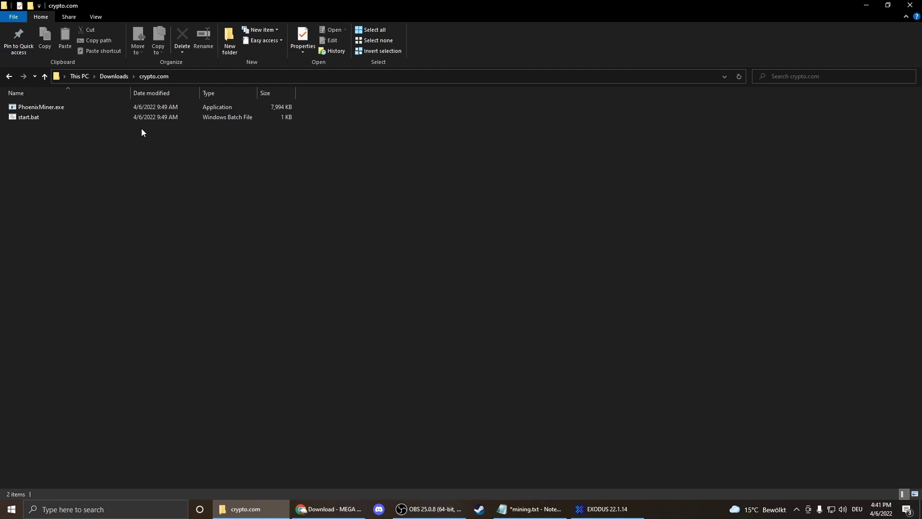
Open start.bat in Notepad and select its YOUR_WALLET_ADDRESS placeholder.
{"action": "left_click", "coordinate": [105, 118]}
{"action": "right_click", "coordinate": [105, 117]}
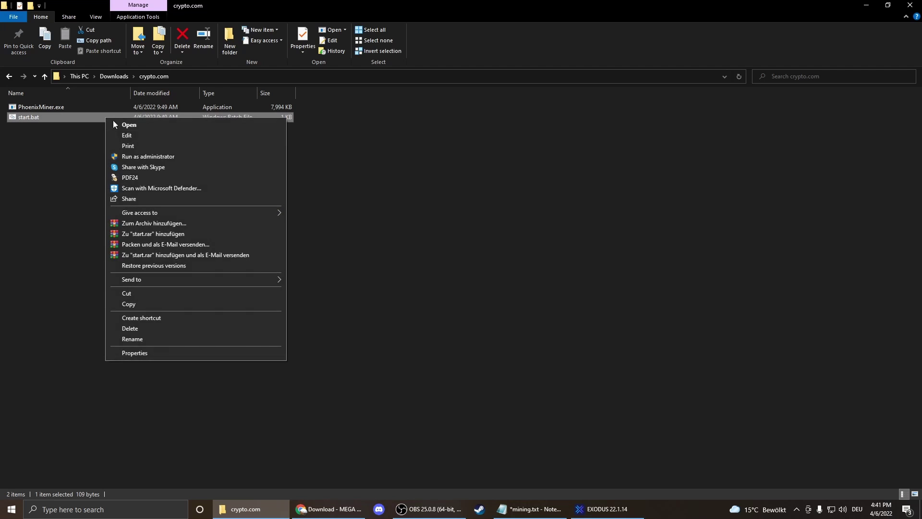
{"action": "left_click", "coordinate": [138, 135]}
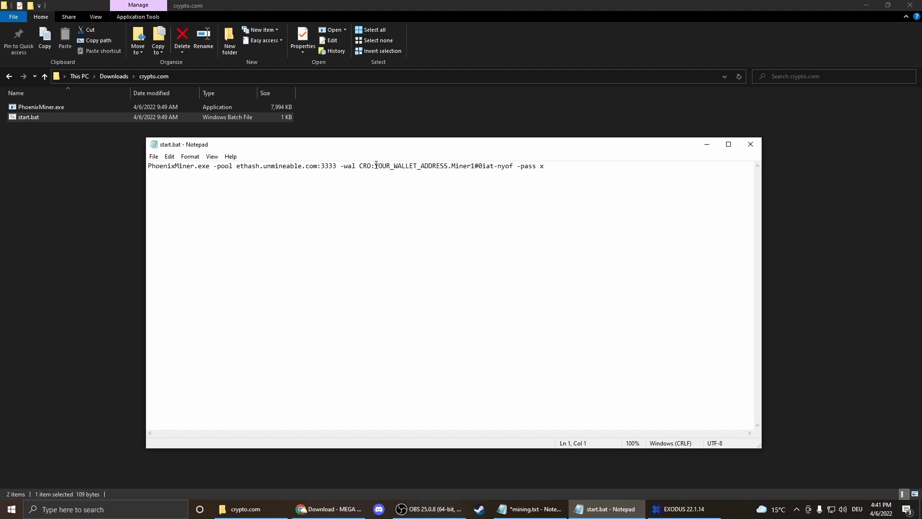
{"action": "left_click_drag", "start_coordinate": [376, 165], "coordinate": [448, 167]}
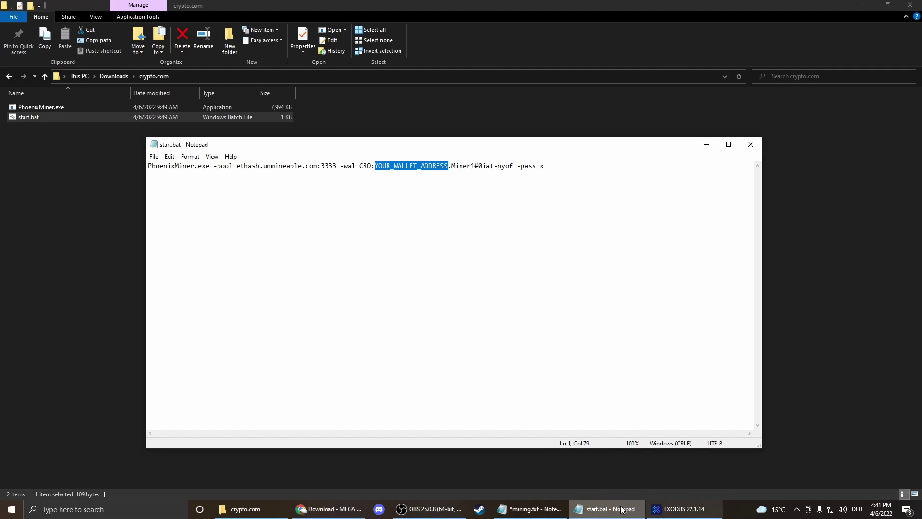
Replace YOUR_WALLET_ADDRESS in start.bat with the wallet address from mining.txt.
{"action": "left_click", "coordinate": [544, 513]}
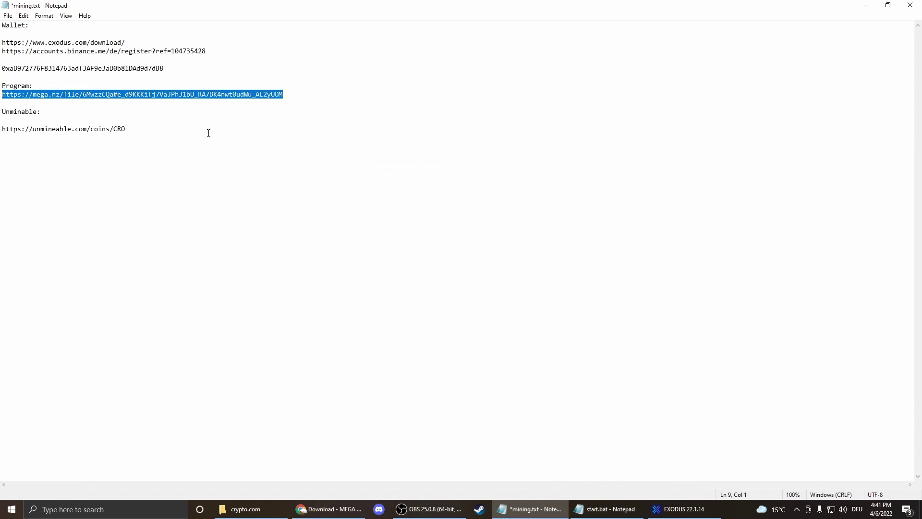
{"action": "left_click_drag", "start_coordinate": [176, 69], "coordinate": [1, 70]}
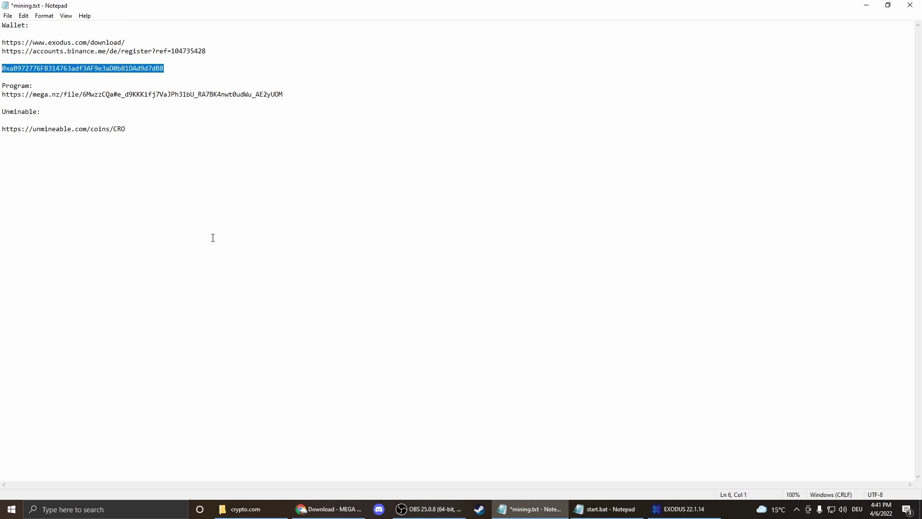
{"action": "left_click", "coordinate": [592, 513]}
{"action": "left_click", "coordinate": [408, 208]}
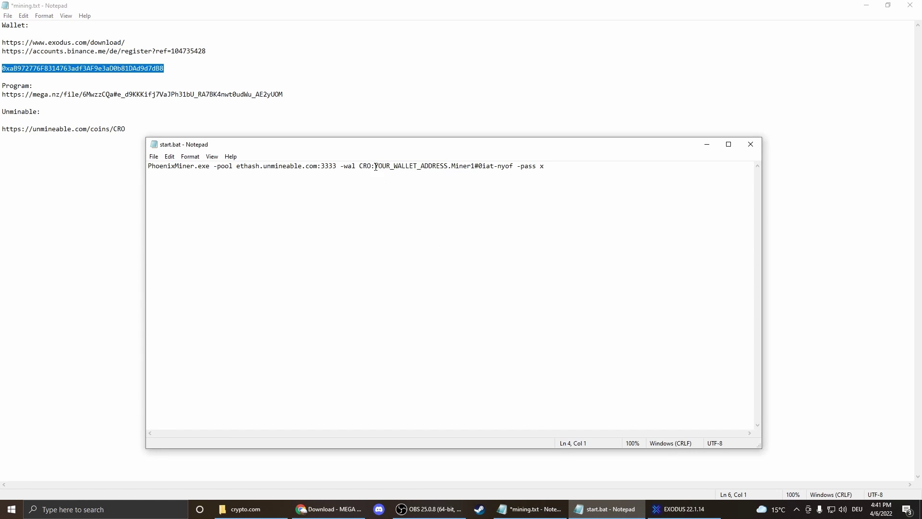
{"action": "left_click_drag", "start_coordinate": [375, 167], "coordinate": [450, 167]}
{"action": "key", "text": "ctrl+v"}
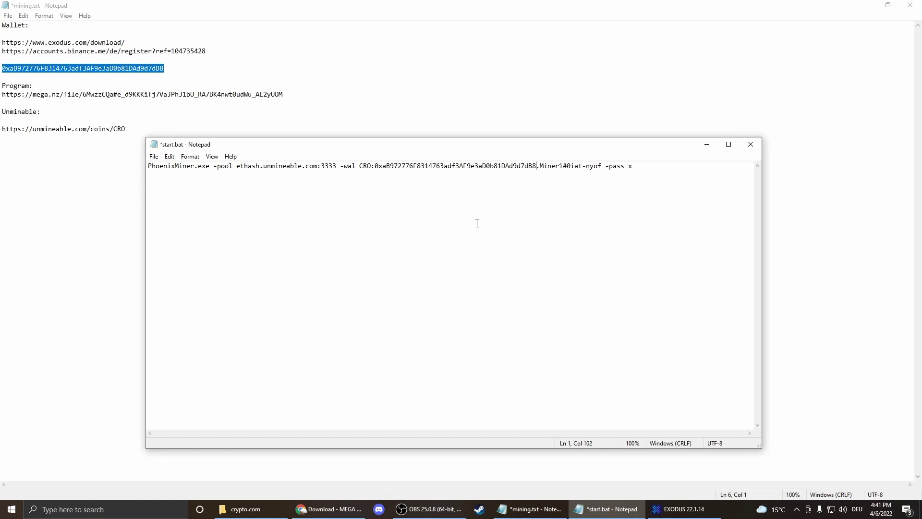
Save start.bat as All Files type, overwriting the existing file, and close Notepad.
{"action": "left_click", "coordinate": [153, 157]}
{"action": "left_click", "coordinate": [198, 209]}
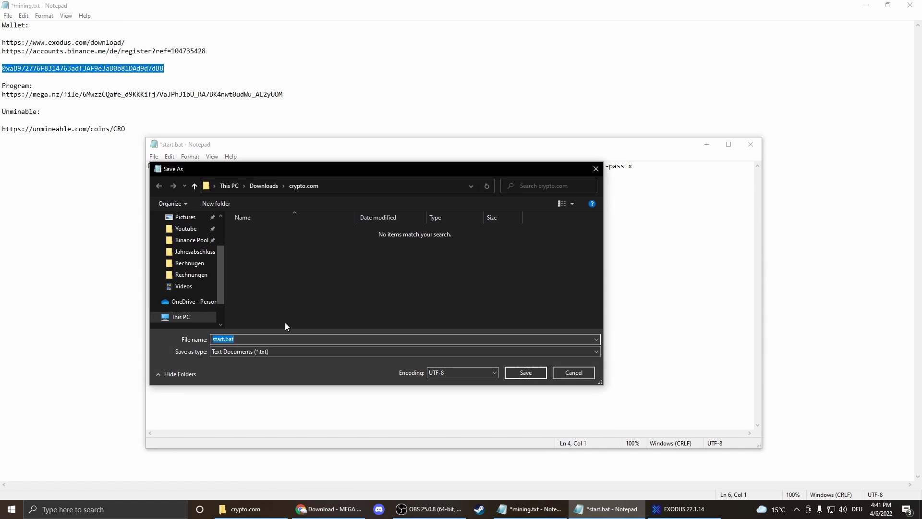
{"action": "left_click", "coordinate": [267, 356]}
{"action": "left_click", "coordinate": [265, 368]}
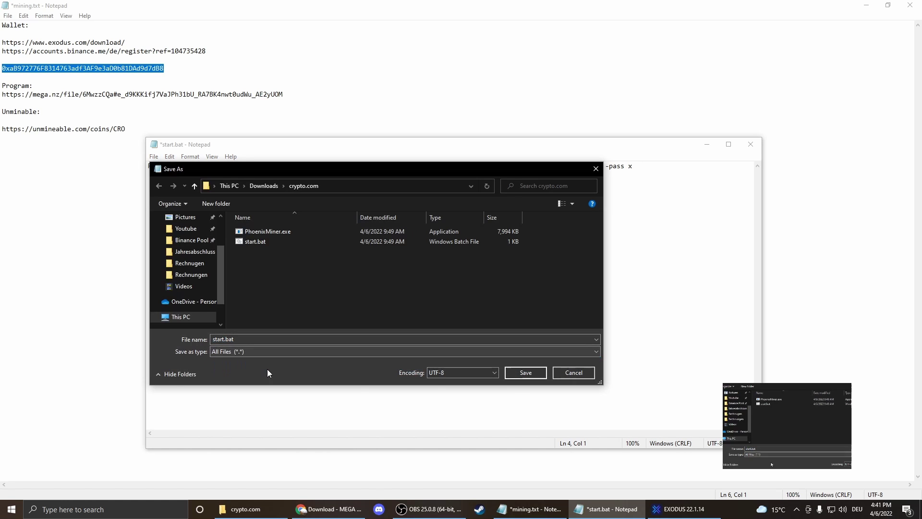
{"action": "left_click", "coordinate": [525, 373]}
{"action": "left_click", "coordinate": [482, 255]}
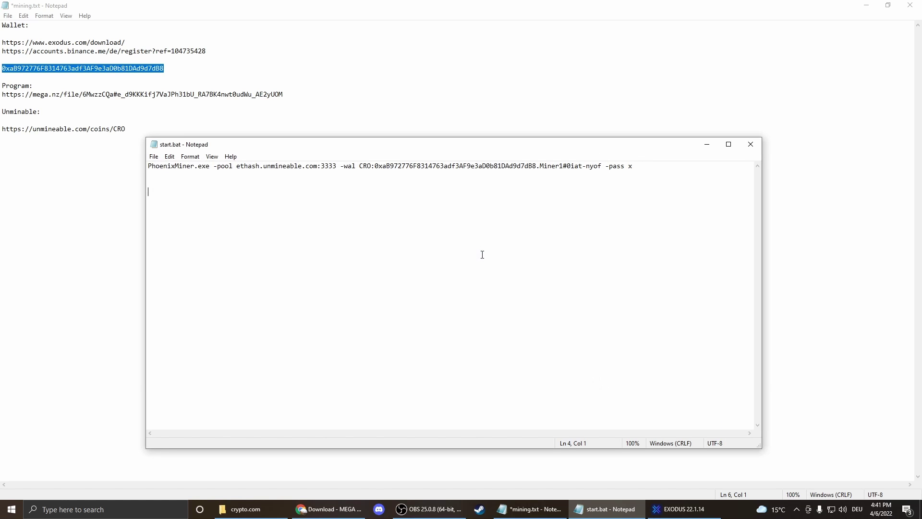
{"action": "left_click", "coordinate": [751, 144]}
Run start.bat from the crypto.com folder to launch PhoenixMiner.
{"action": "left_click", "coordinate": [259, 508]}
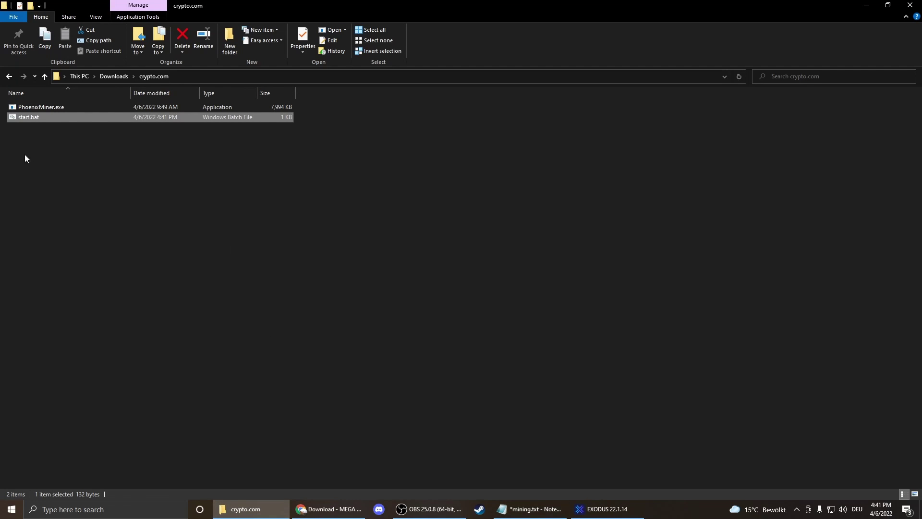
{"action": "double_click", "coordinate": [31, 117]}
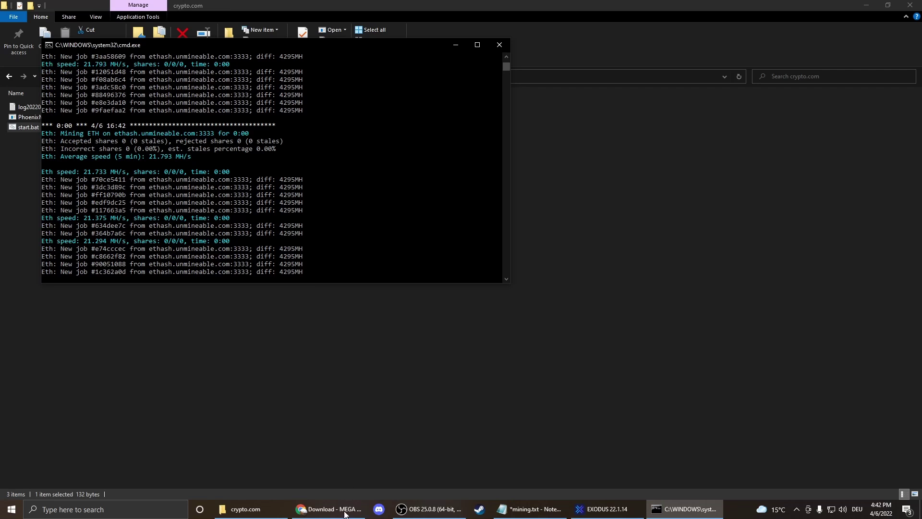
Open the unMineable CRO link from mining.txt in a new Chrome tab.
{"action": "left_click", "coordinate": [530, 508]}
{"action": "left_click_drag", "start_coordinate": [156, 130], "coordinate": [2, 130]}
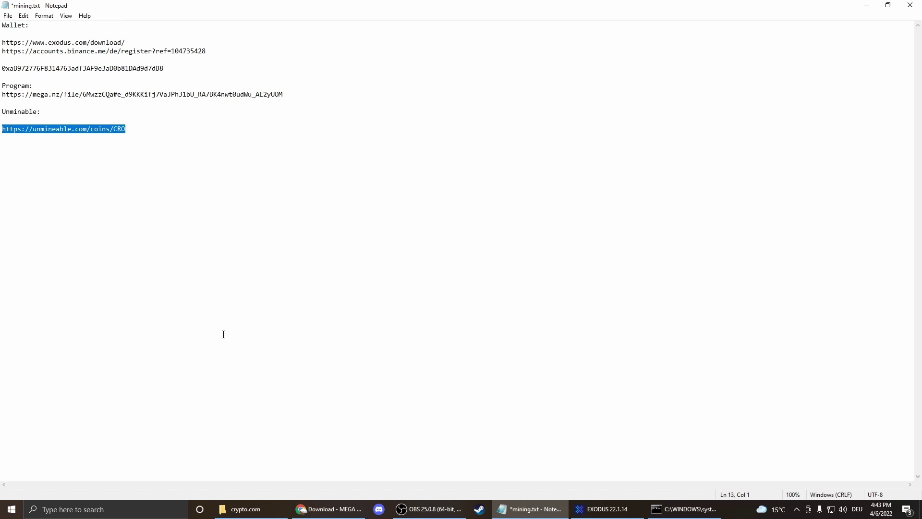
{"action": "left_click", "coordinate": [328, 509]}
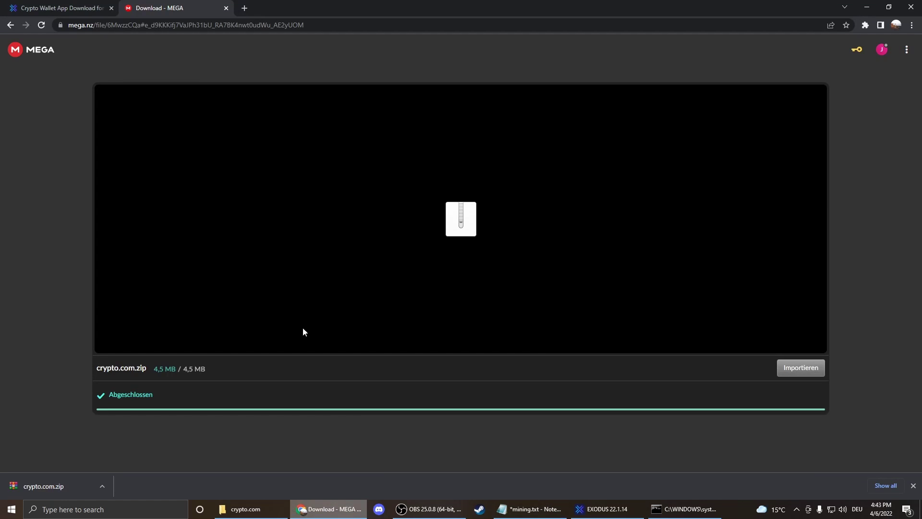
{"action": "left_click", "coordinate": [245, 8]}
{"action": "key", "text": "ctrl+v"}
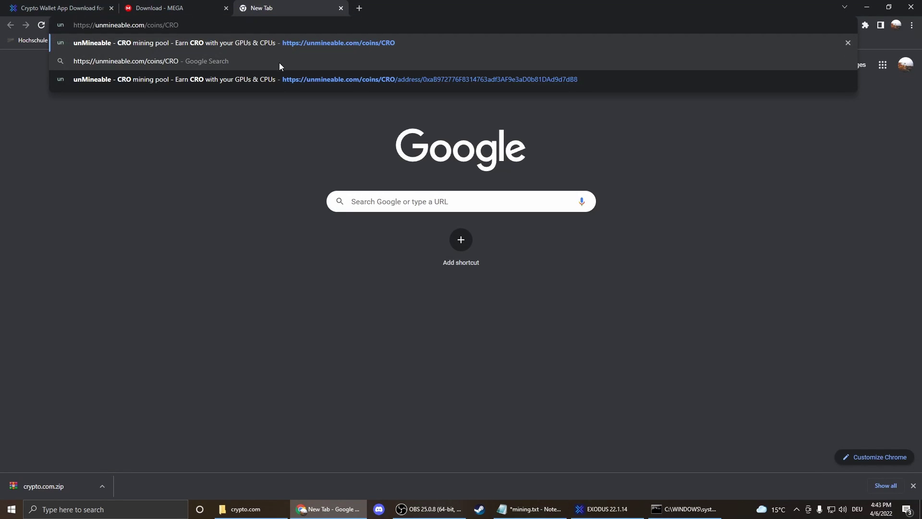
{"action": "key", "text": "Return"}
Enter 21 MH/s in the Ethash profitability calculator.
{"action": "scroll", "coordinate": [631, 224], "scroll_direction": "down", "scroll_amount": 2}
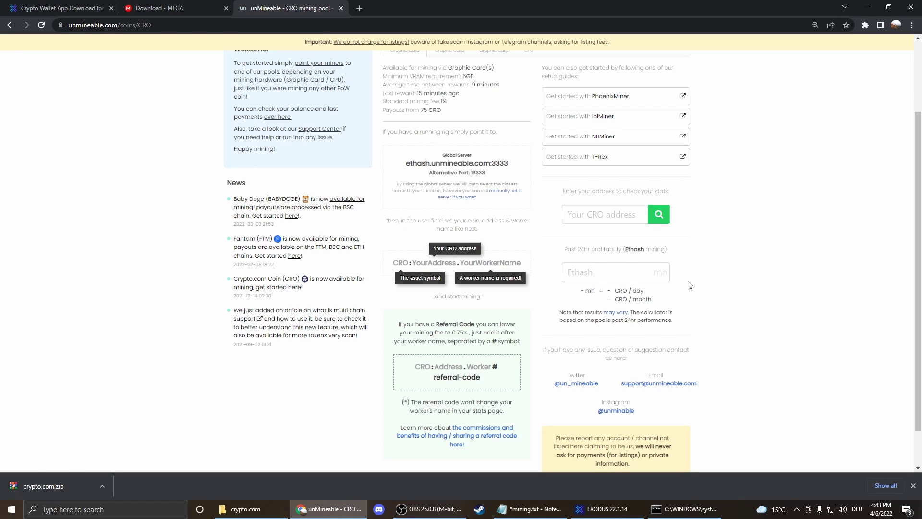
{"action": "left_click", "coordinate": [665, 273]}
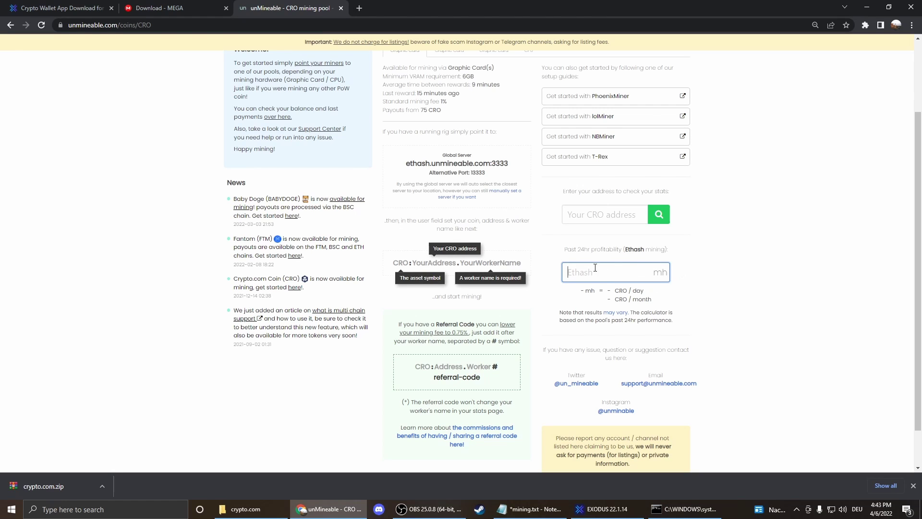
{"action": "type", "text": "21"}
{"action": "left_click", "coordinate": [717, 292]}
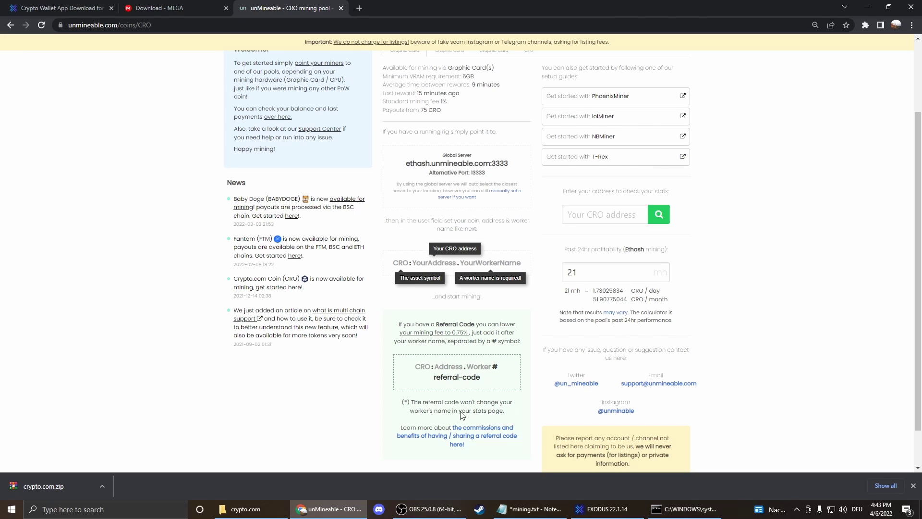
Look up unMineable stats using the CRO wallet address copied from mining.txt.
{"action": "left_click", "coordinate": [592, 217]}
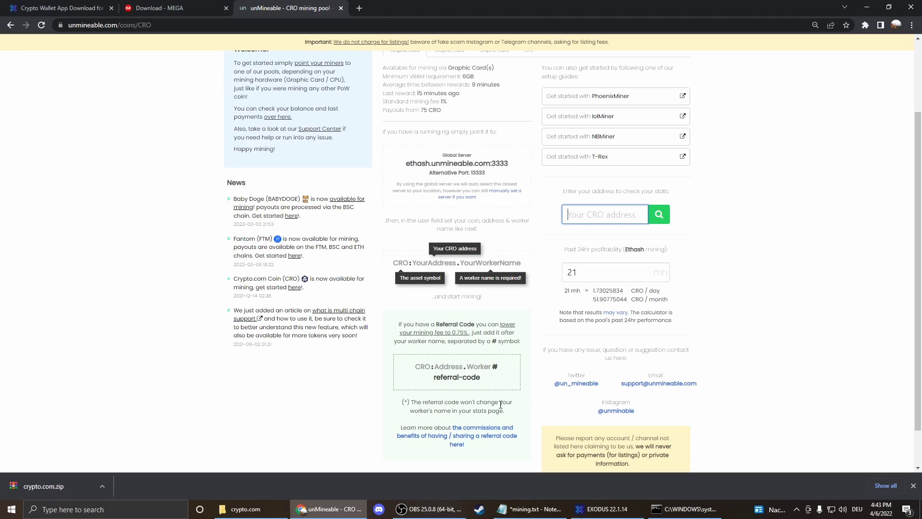
{"action": "mouse_move", "coordinate": [528, 509]}
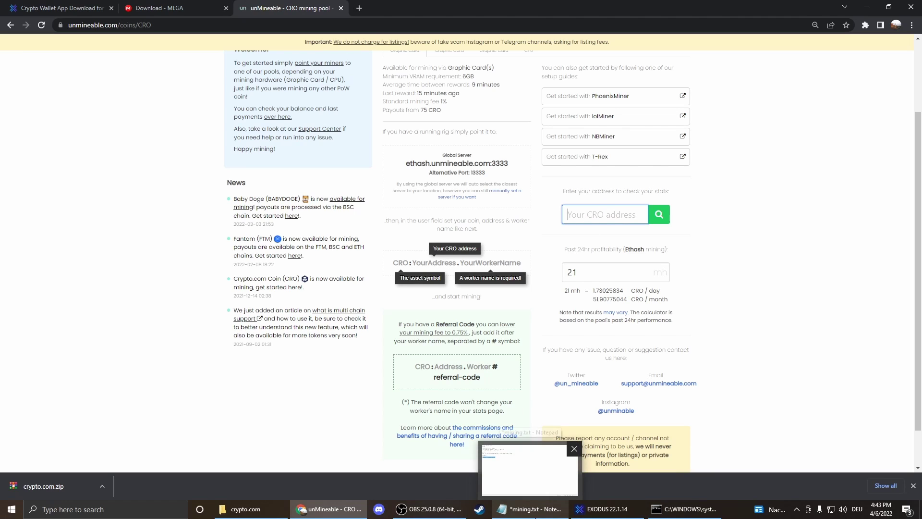
{"action": "left_click", "coordinate": [528, 463]}
{"action": "left_click_drag", "start_coordinate": [163, 69], "coordinate": [2, 68]}
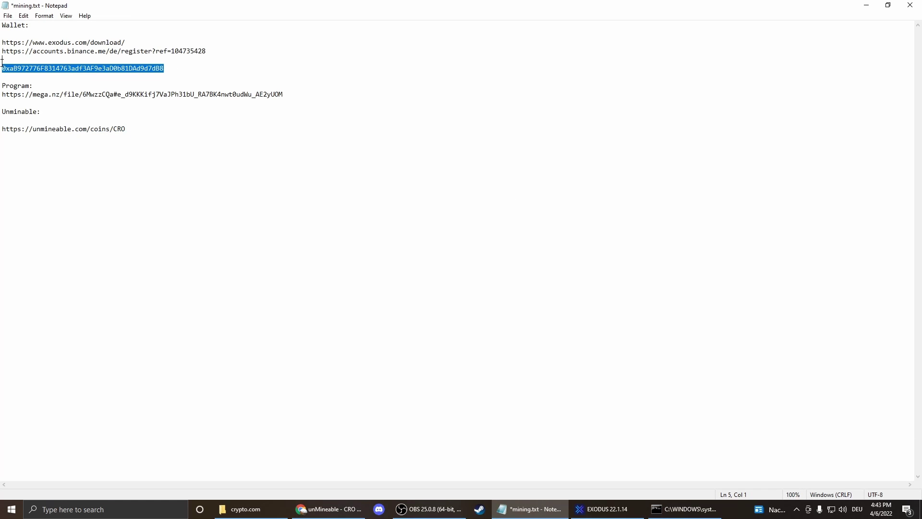
{"action": "key", "text": "ctrl+c"}
{"action": "left_click", "coordinate": [328, 509]}
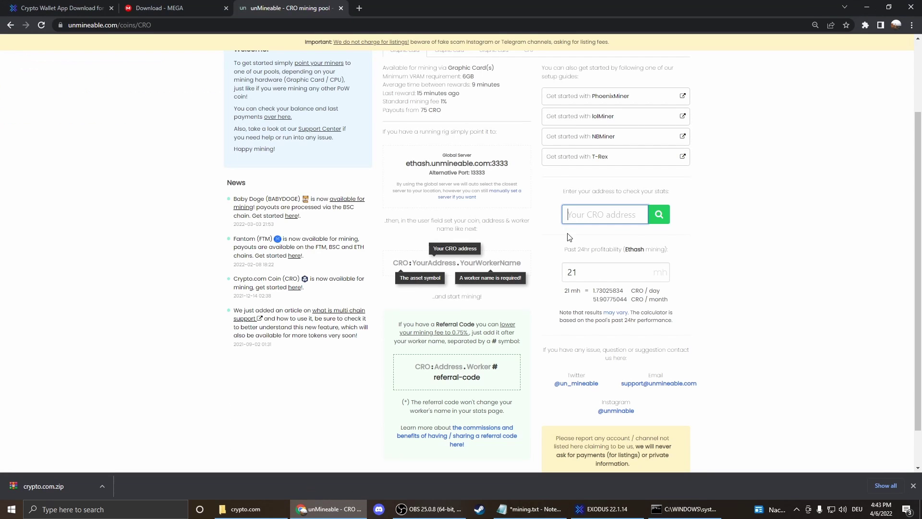
{"action": "left_click", "coordinate": [597, 211]}
{"action": "key", "text": "ctrl+v"}
{"action": "left_click", "coordinate": [658, 221]}
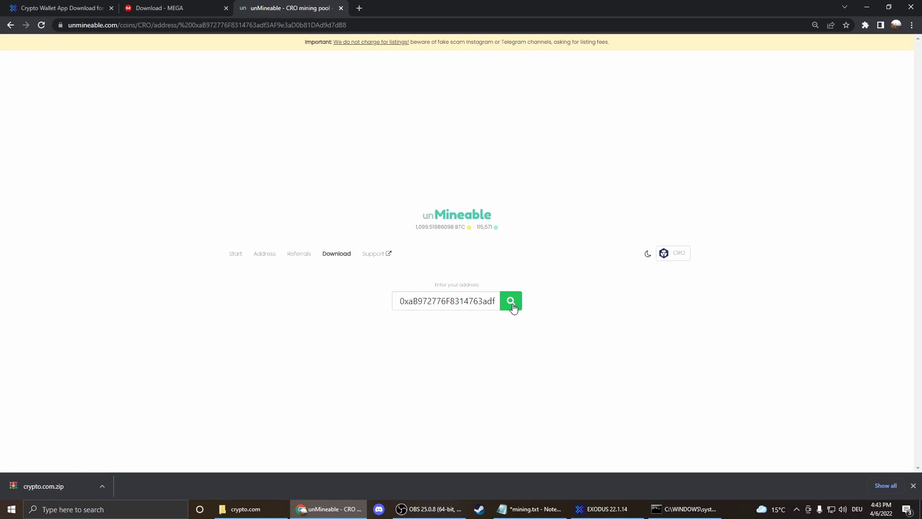
{"action": "left_click", "coordinate": [443, 307]}
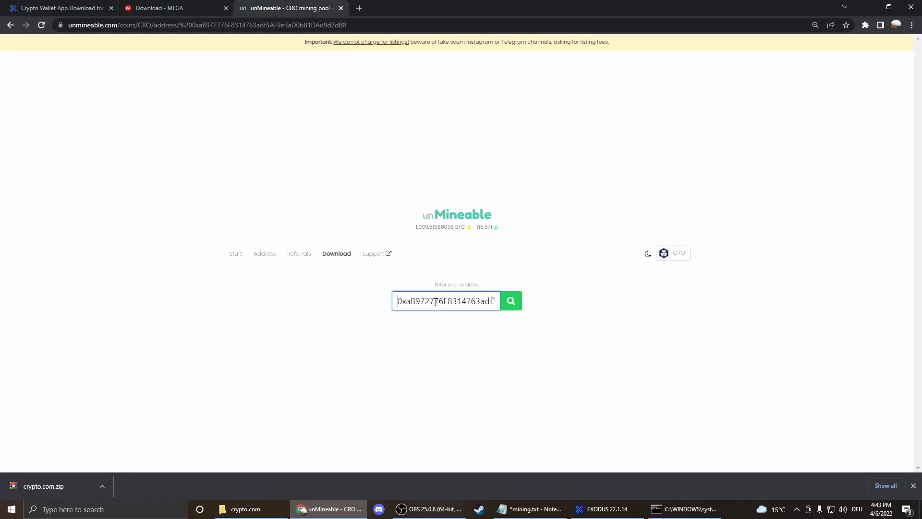
{"action": "left_click", "coordinate": [517, 305]}
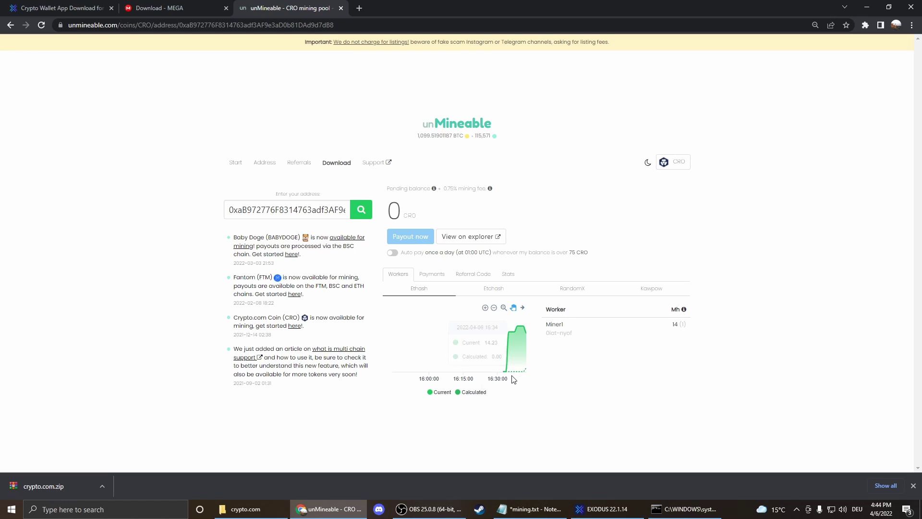
Switch on unMineable Auto pay for payouts over 75 CRO, with Miner1 still listed.
{"action": "mouse_move", "coordinate": [508, 371]}
{"action": "double_click", "coordinate": [394, 211]}
{"action": "left_click", "coordinate": [489, 213]}
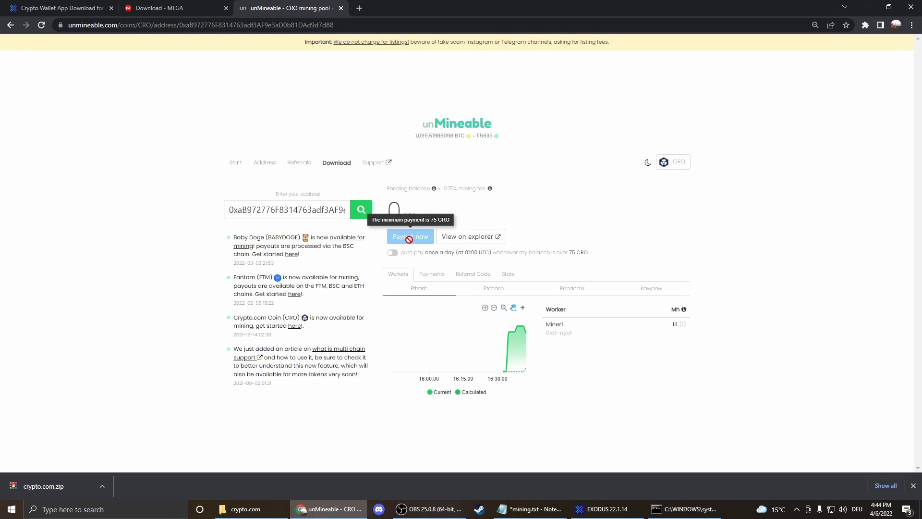
{"action": "left_click", "coordinate": [392, 253]}
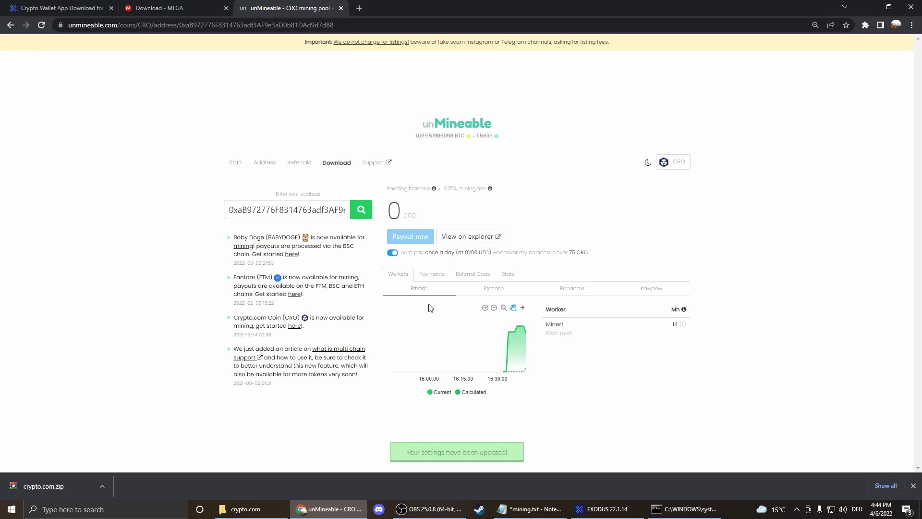